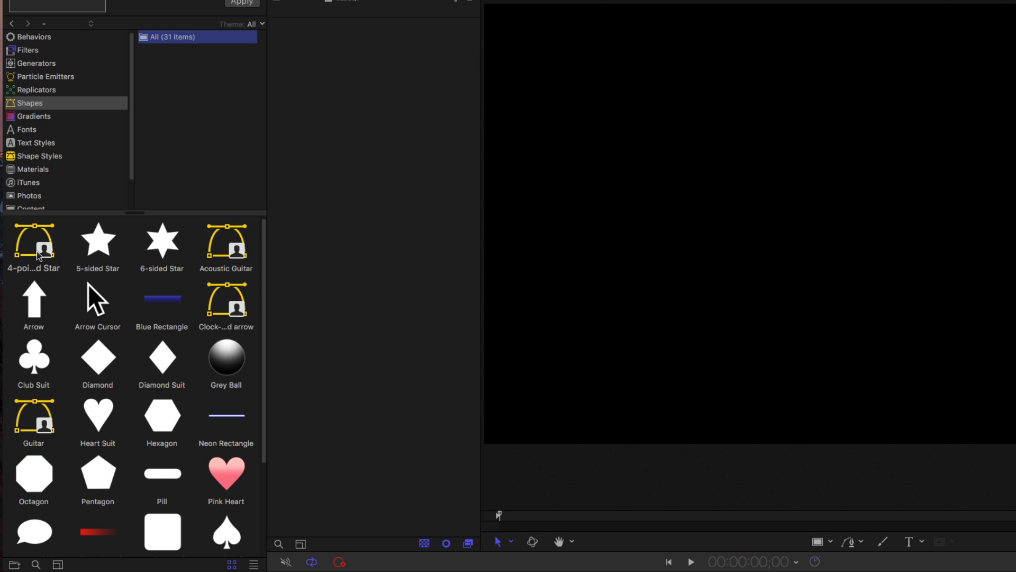
# Preview the custom library shapes 4-pointed Star, Acoustic Guitar, Clock-hand arrow and Guitar.
pyautogui.click(37, 286)
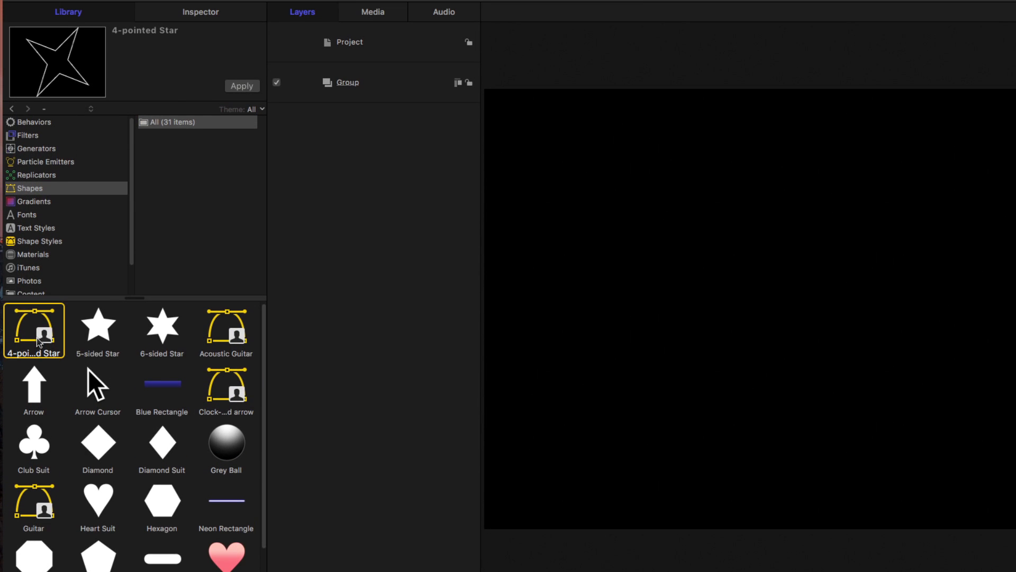
pyautogui.click(214, 336)
pyautogui.click(229, 402)
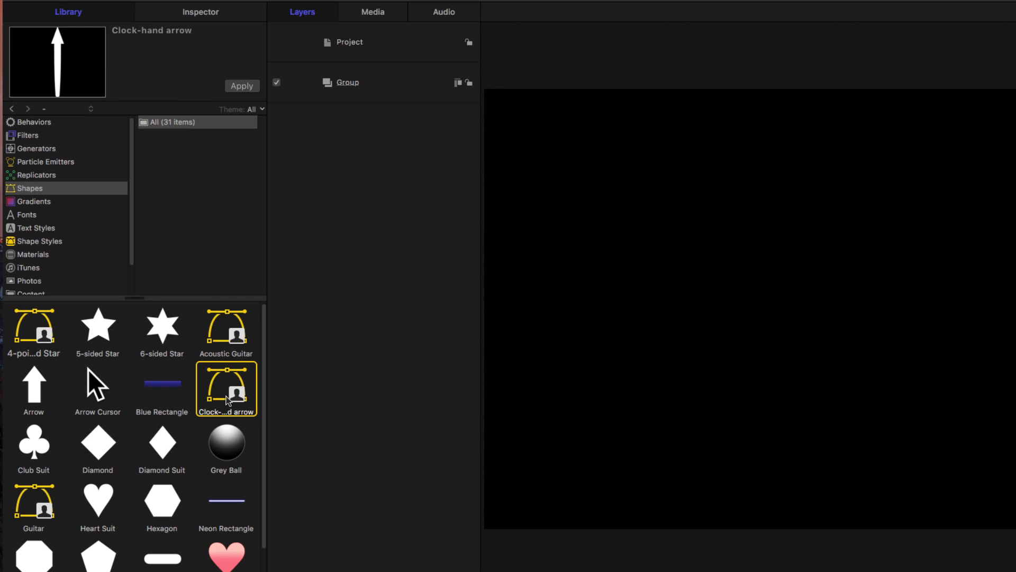
pyautogui.click(46, 500)
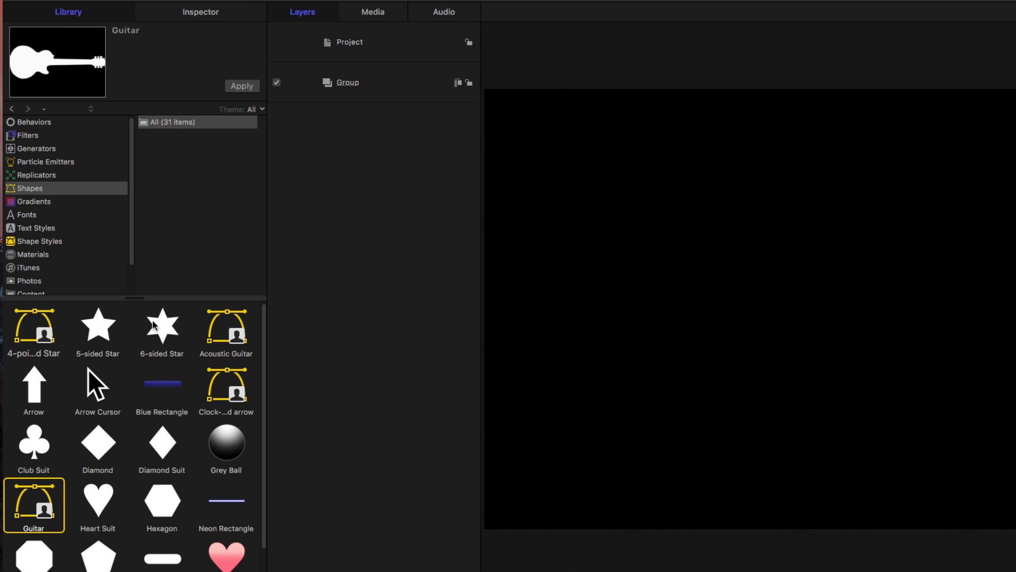
# Switch the project preset to Custom and set both its width and height to 500.
pyautogui.click(365, 46)
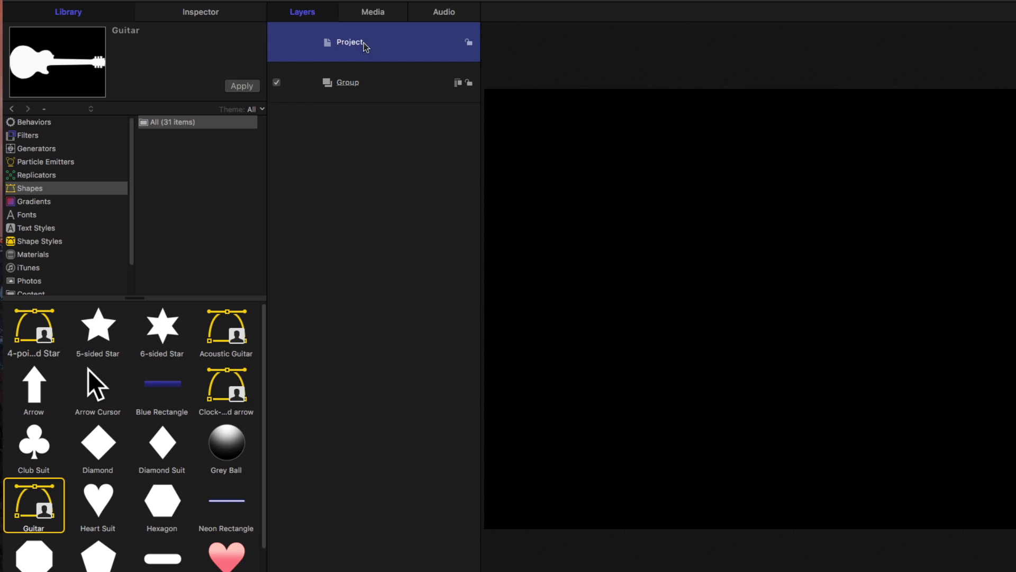
pyautogui.click(204, 16)
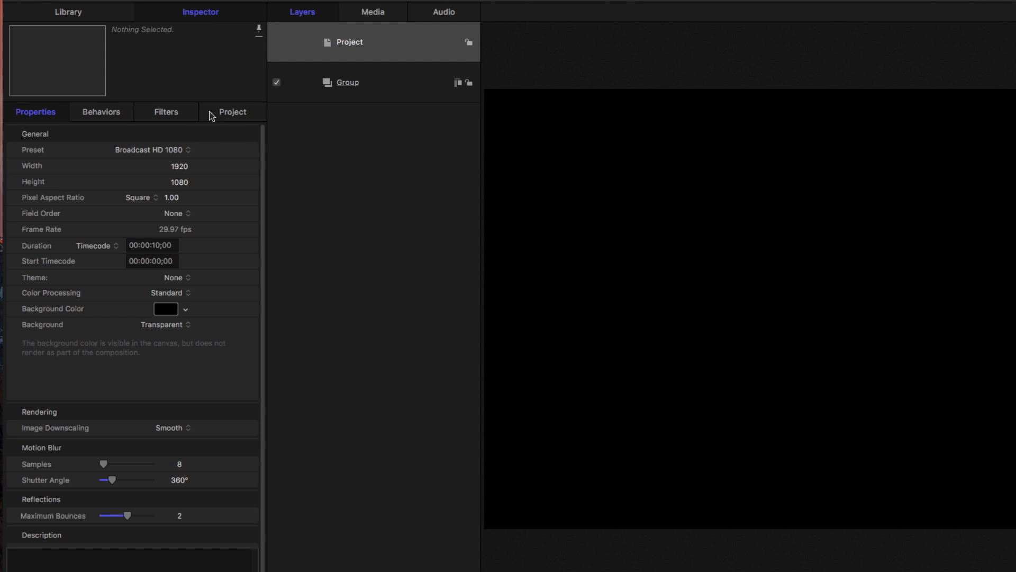
pyautogui.click(174, 152)
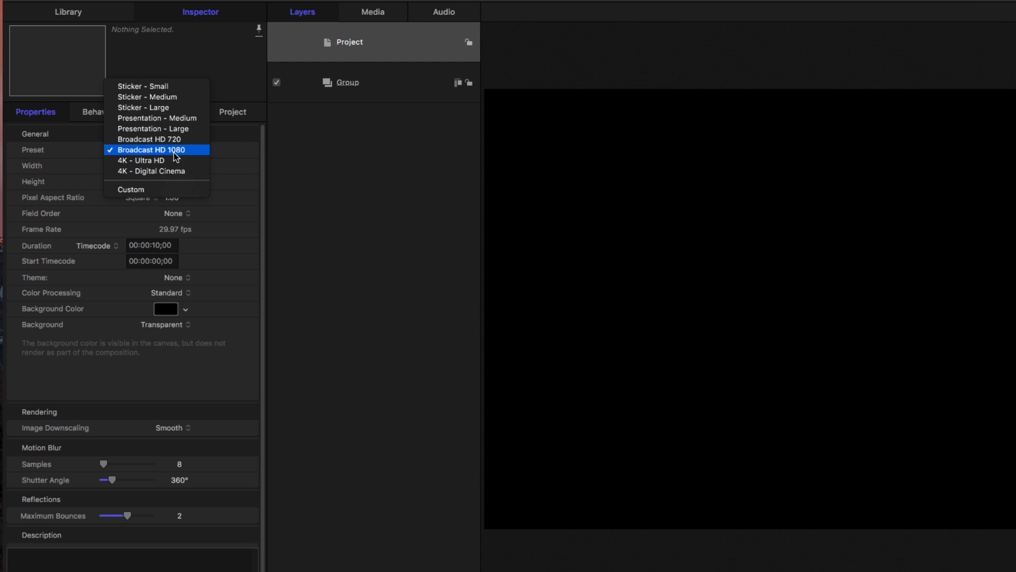
pyautogui.click(171, 190)
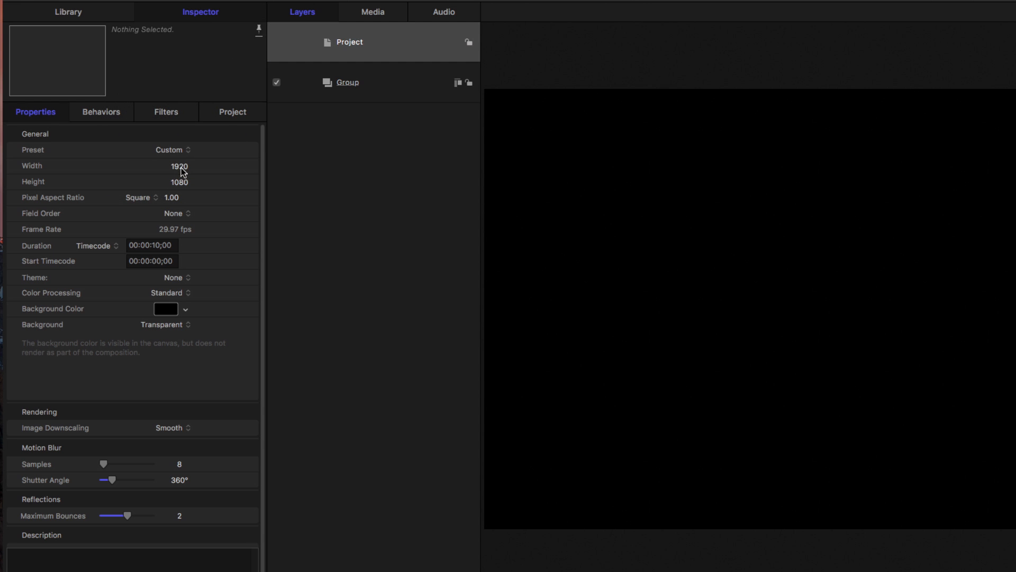
pyautogui.click(181, 169)
pyautogui.write('500')
pyautogui.press('Return')
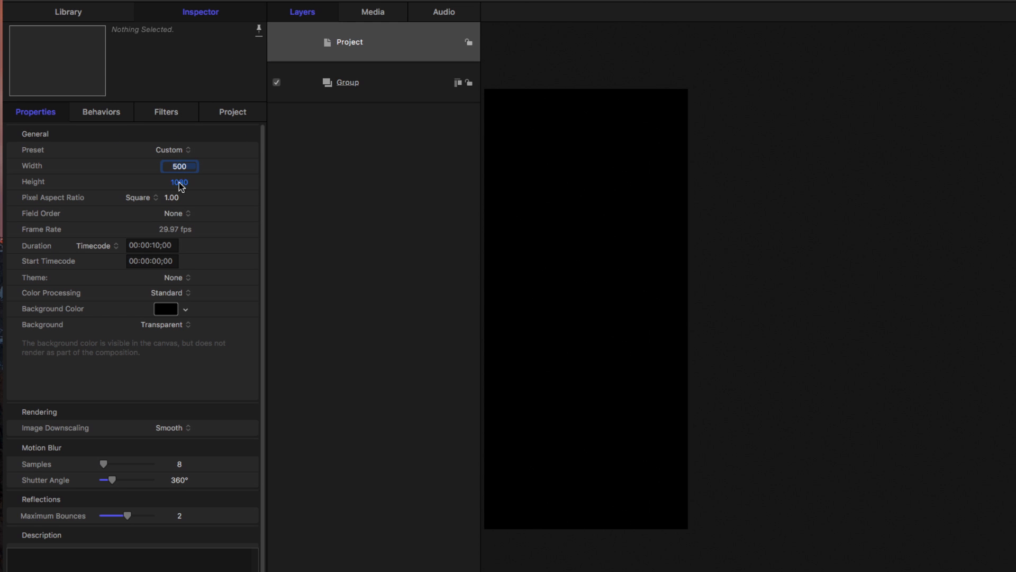
pyautogui.click(179, 182)
pyautogui.write('5')
pyautogui.press('Return')
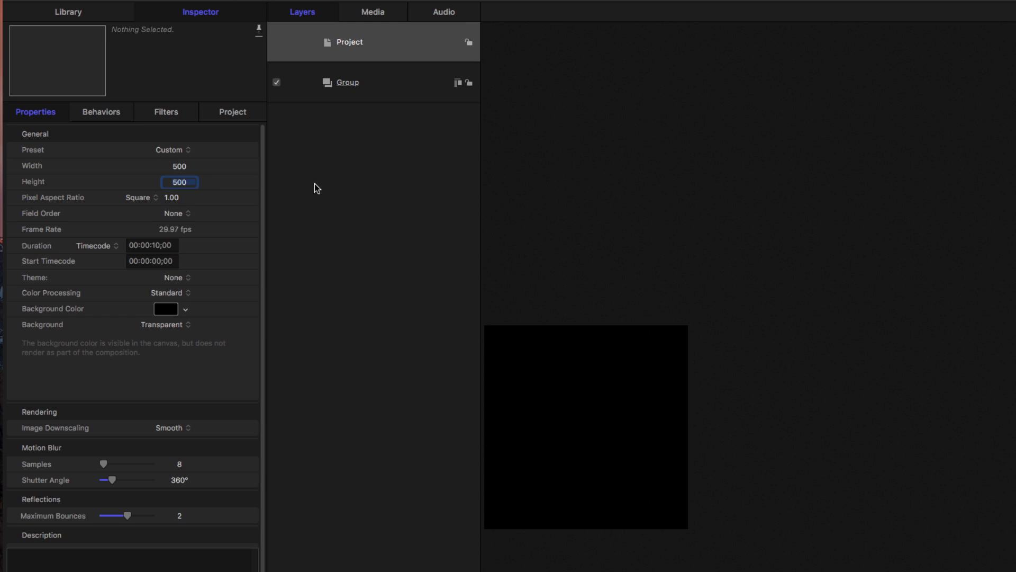
pyautogui.click(370, 199)
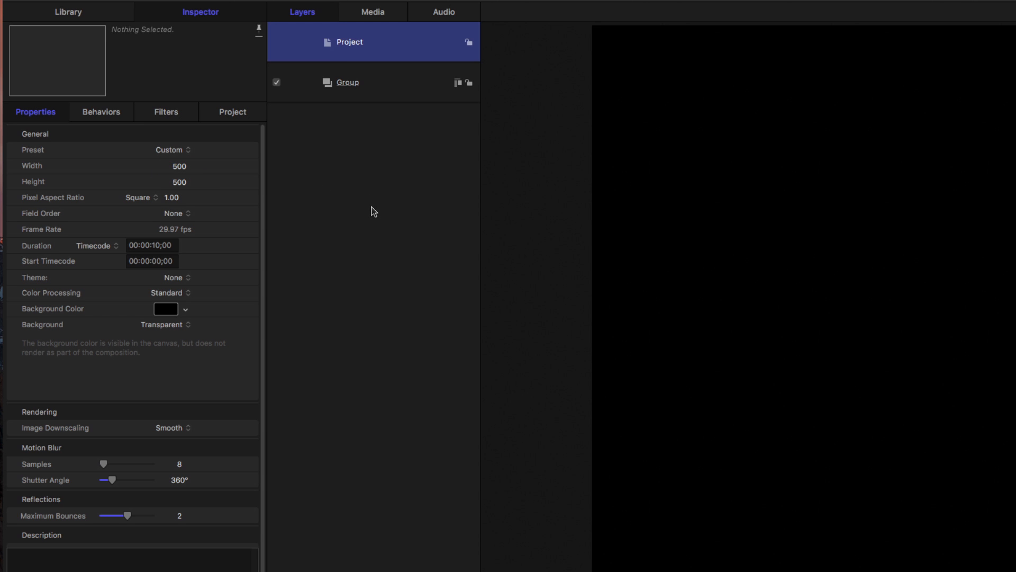
# Add the Guitar shape from the library to the project and scale it down to fit entirely within the canvas.
pyautogui.click(364, 68)
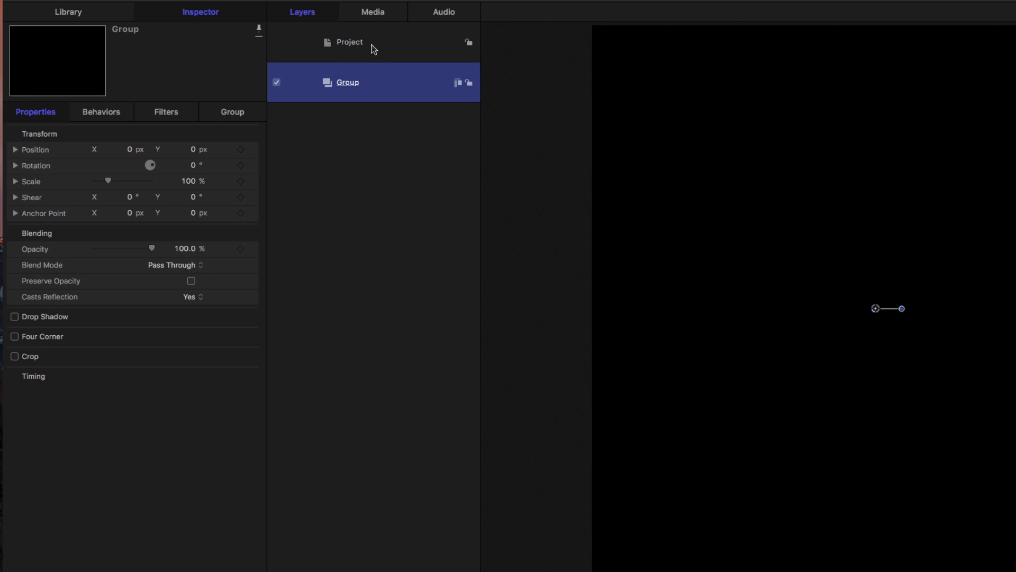
pyautogui.click(371, 45)
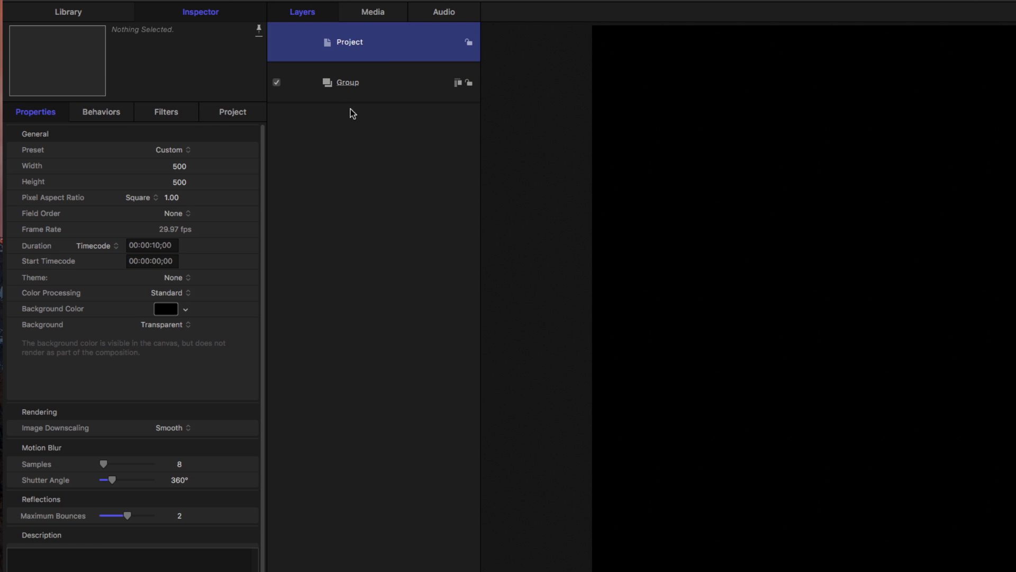
pyautogui.click(84, 13)
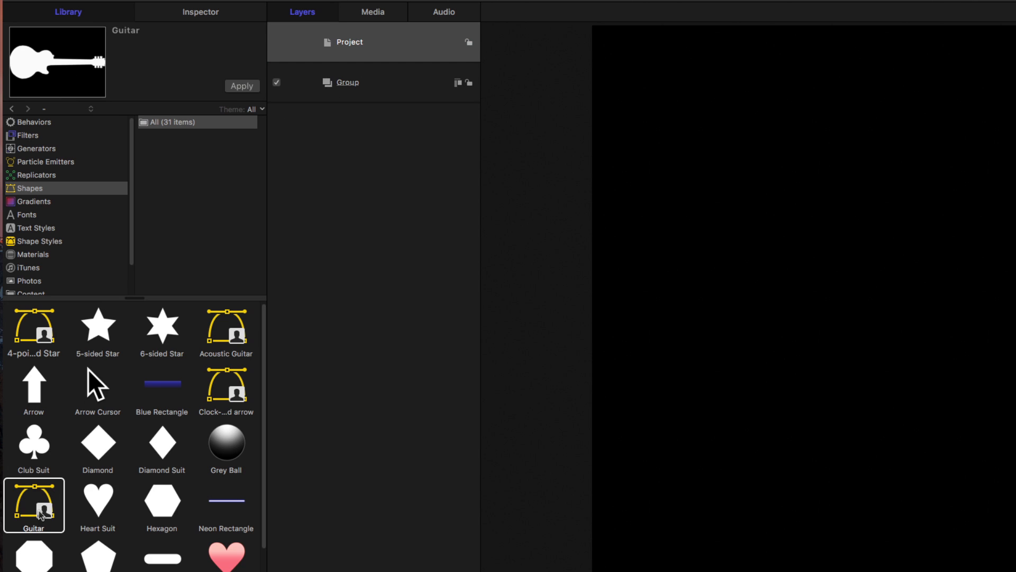
pyautogui.click(241, 86)
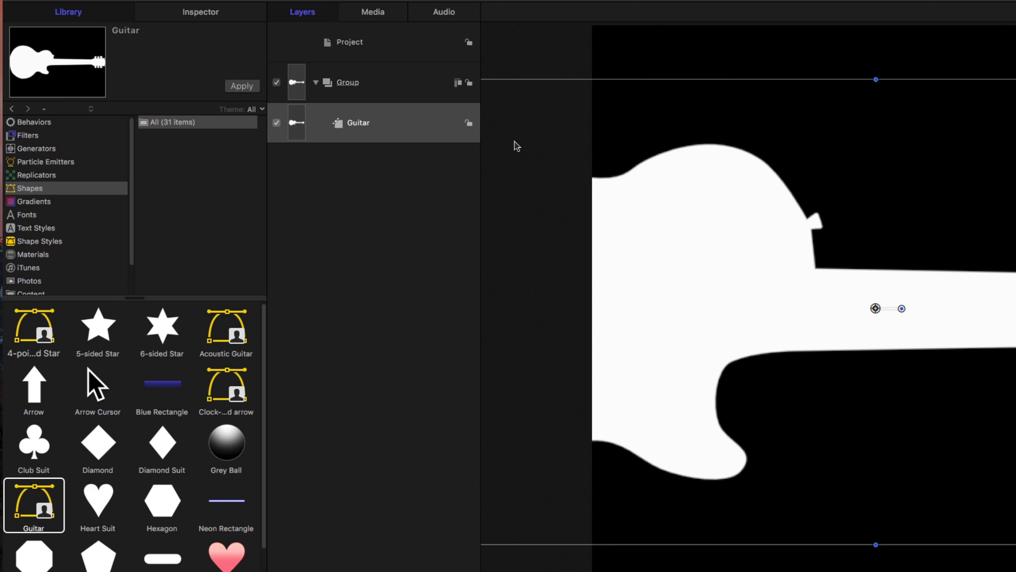
pyautogui.moveTo(876, 79); pyautogui.dragTo(878, 105)
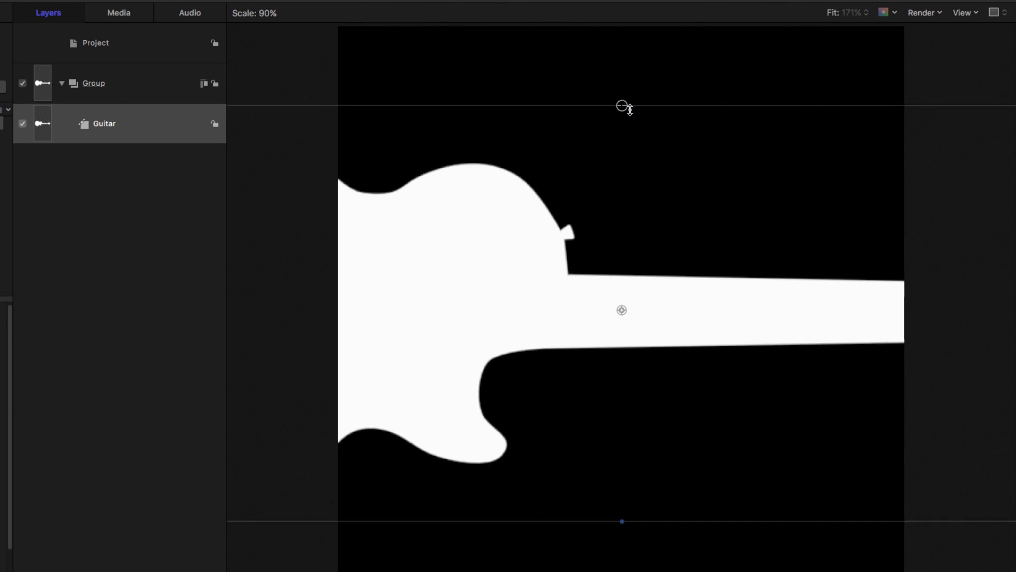
pyautogui.moveTo(630, 108); pyautogui.dragTo(688, 227)
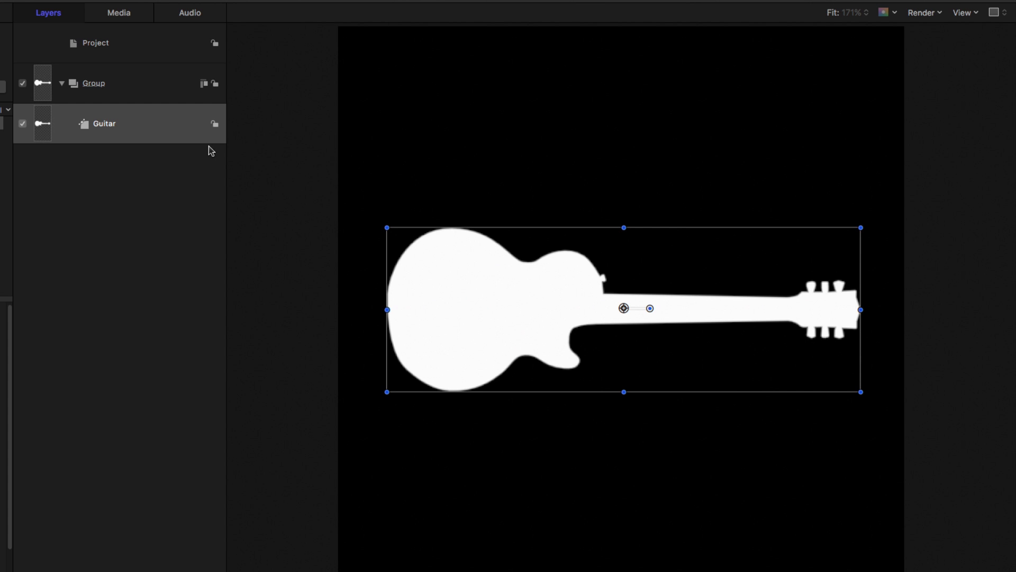
# Give the guitar shape a red outline with a width of 9.
pyautogui.press('F7')
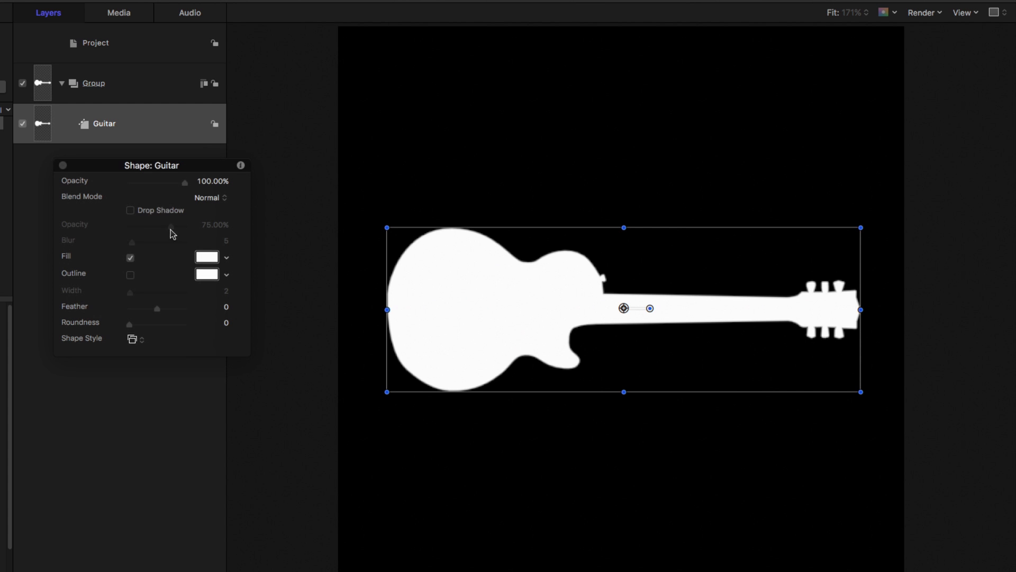
pyautogui.click(130, 274)
pyautogui.click(226, 274)
pyautogui.click(259, 300)
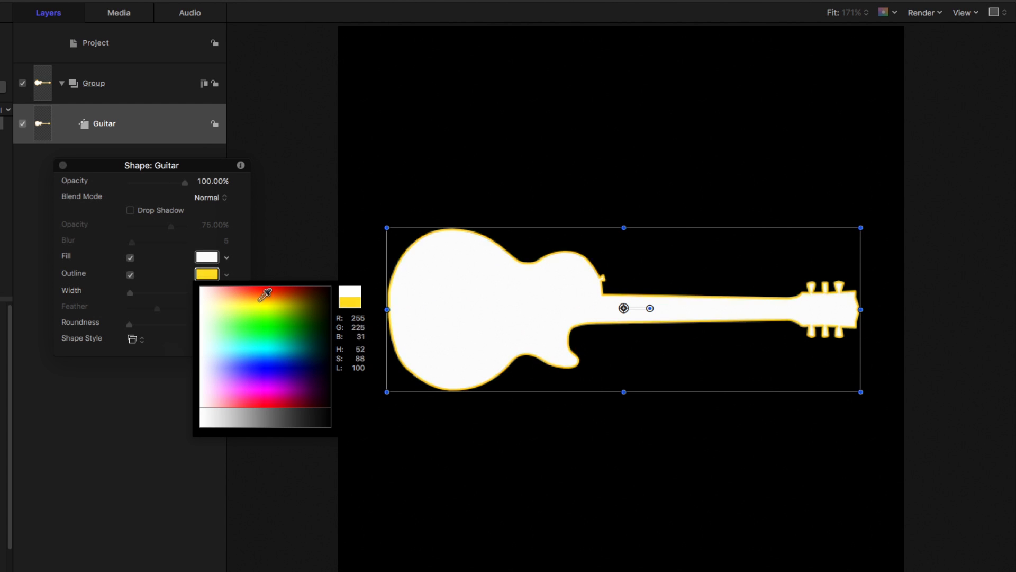
pyautogui.moveTo(264, 295); pyautogui.dragTo(292, 281)
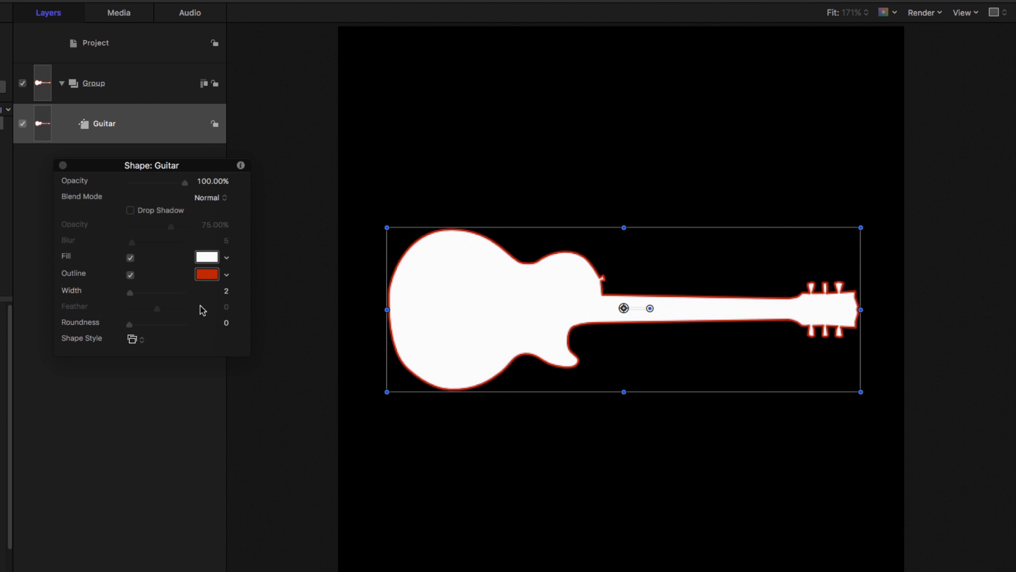
pyautogui.moveTo(130, 293); pyautogui.dragTo(138, 298)
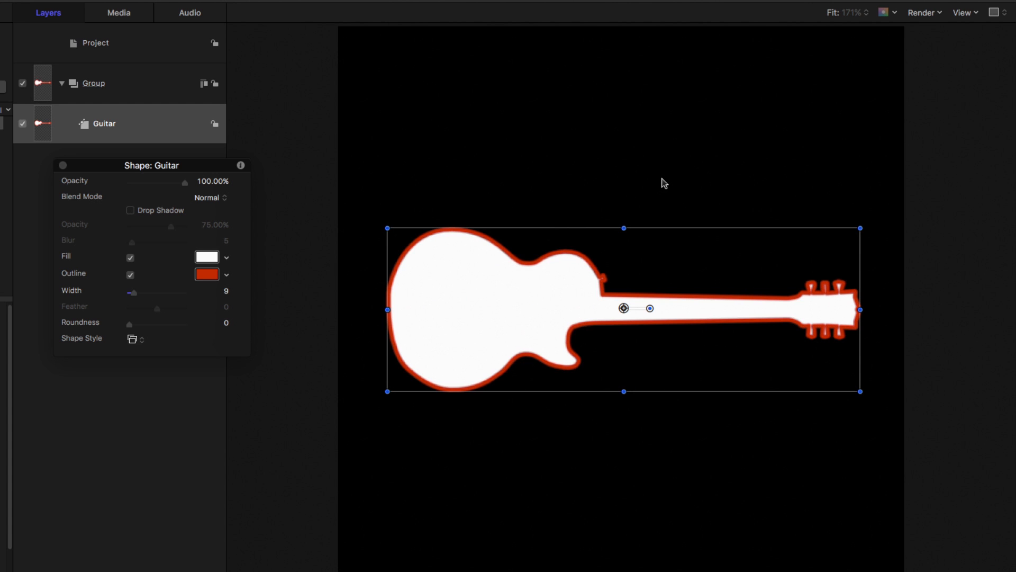
# Check the canvas background's transparency and export the current frame to the Desktop as a PNG image named Guitar.
pyautogui.hotkey('shift', 't')
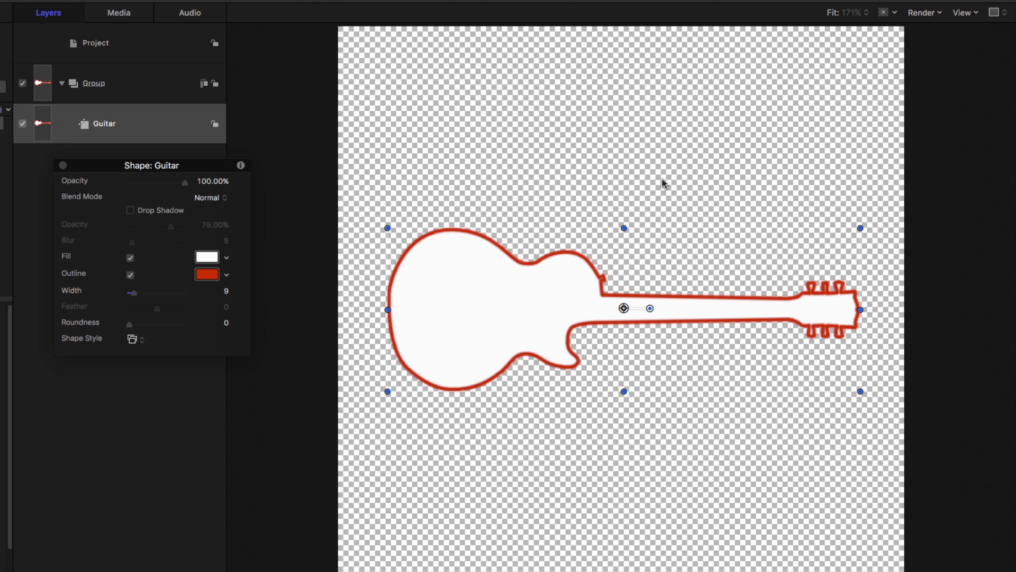
pyautogui.hotkey('shift', 't')
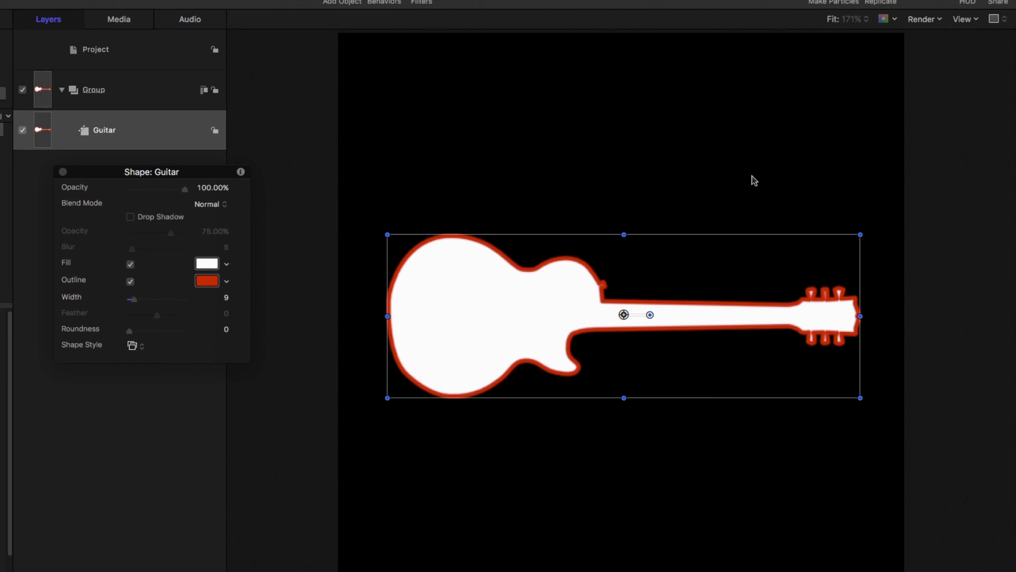
pyautogui.click(998, 27)
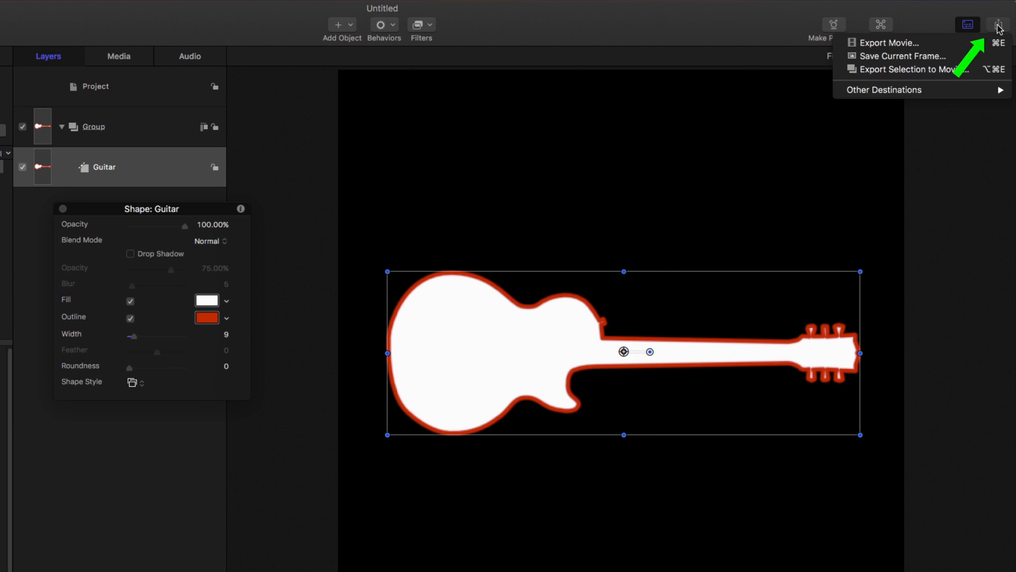
pyautogui.click(959, 59)
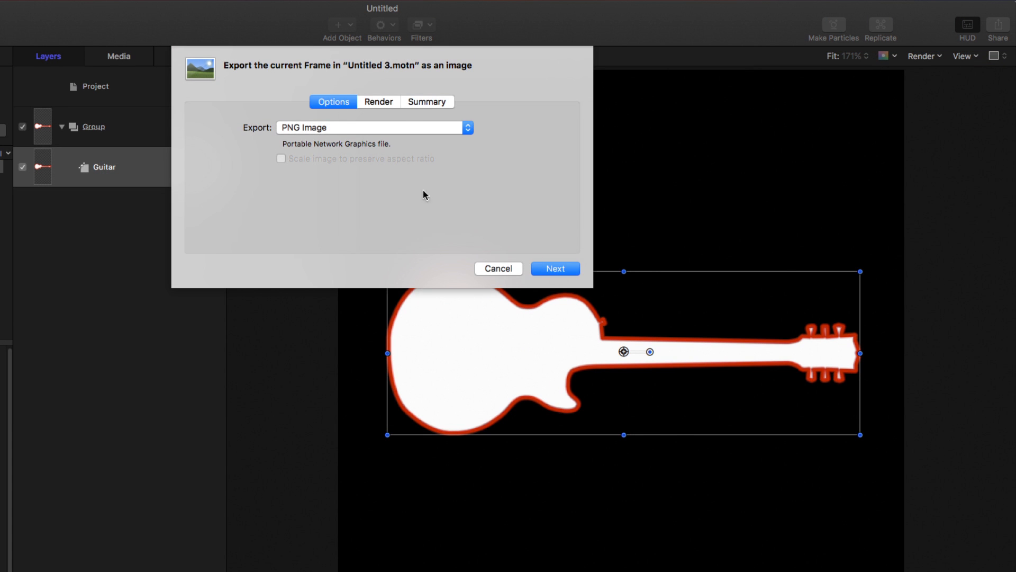
pyautogui.click(404, 132)
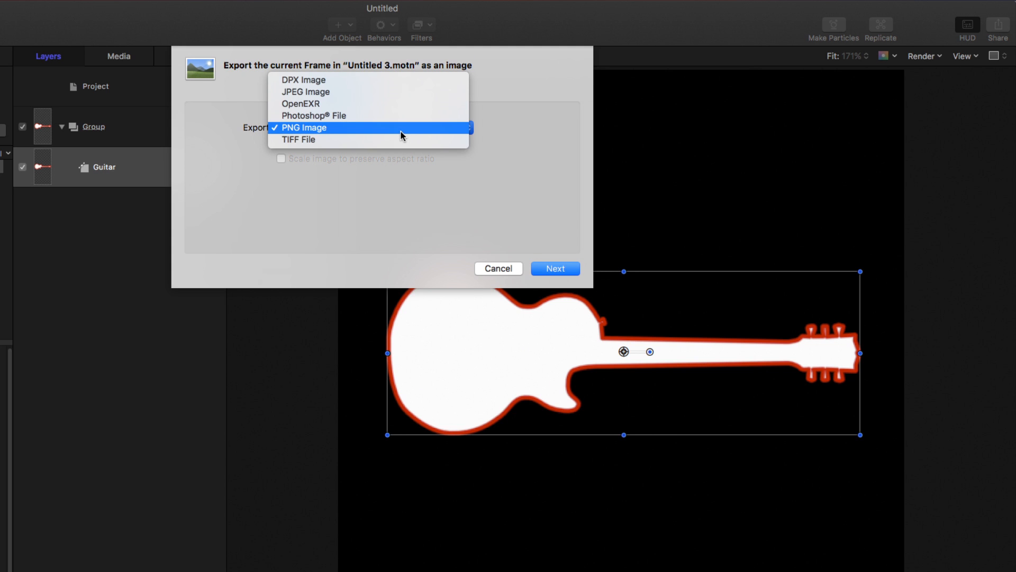
pyautogui.click(401, 131)
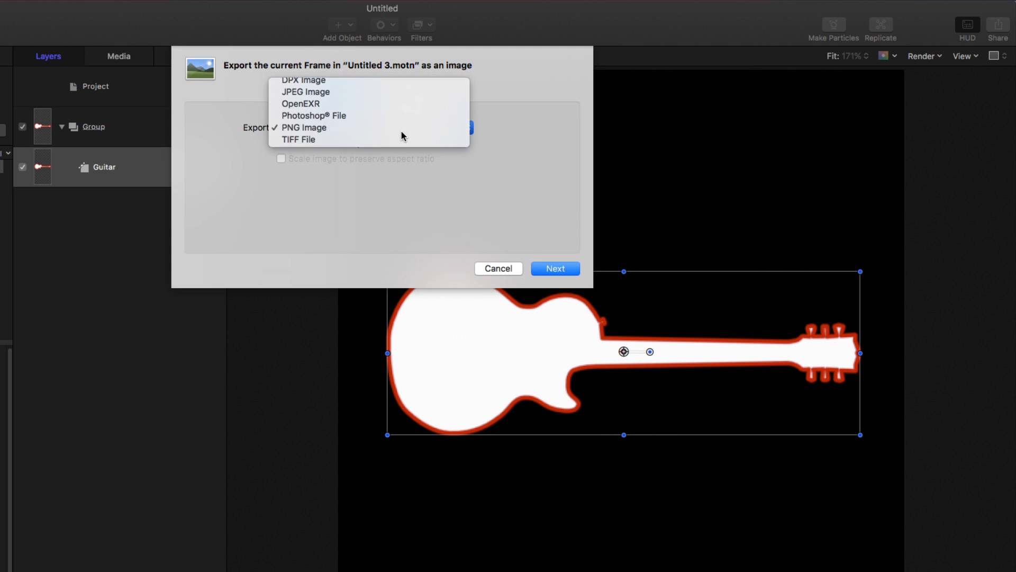
pyautogui.click(550, 269)
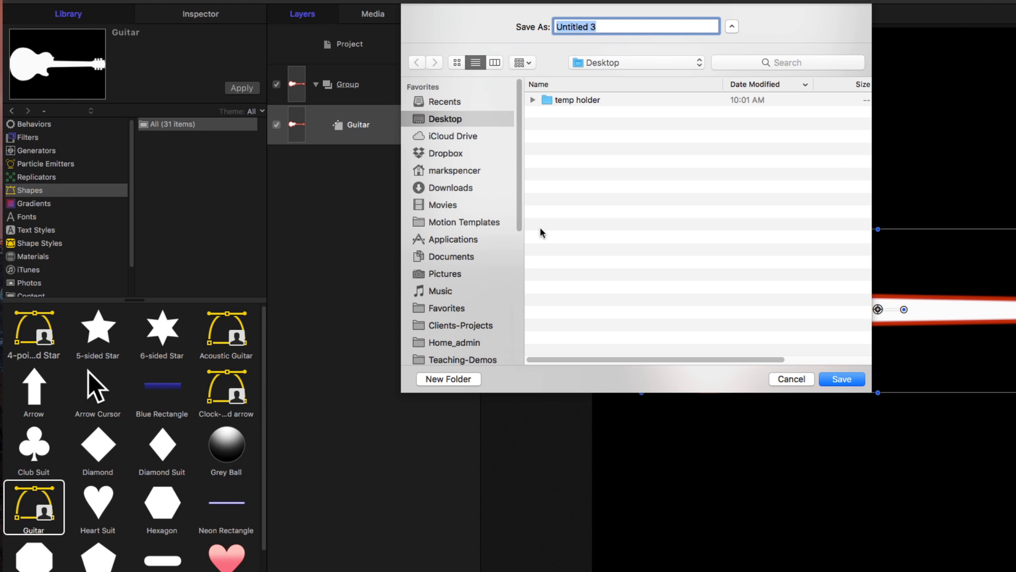
pyautogui.write('Guitar')
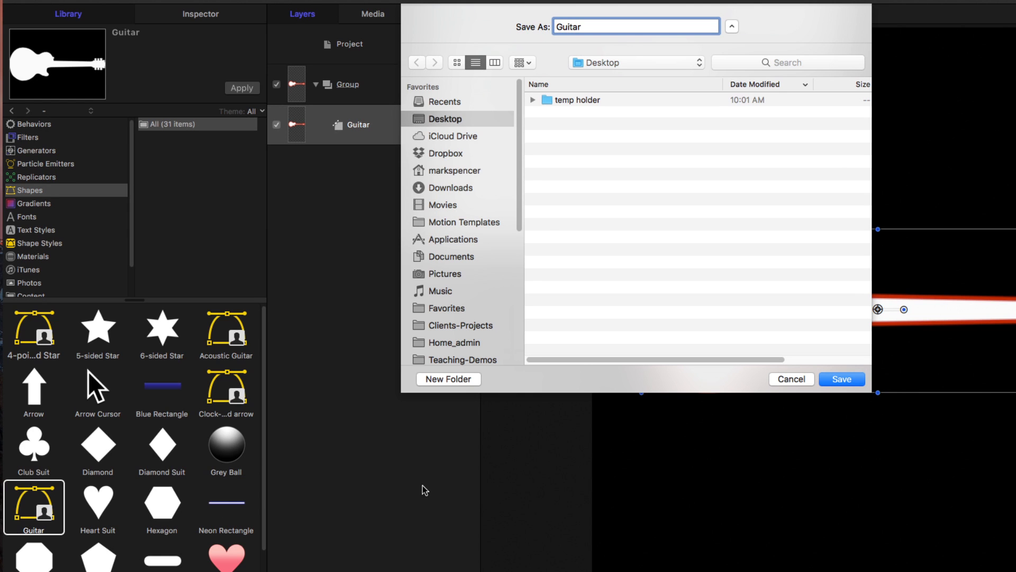
pyautogui.click(840, 379)
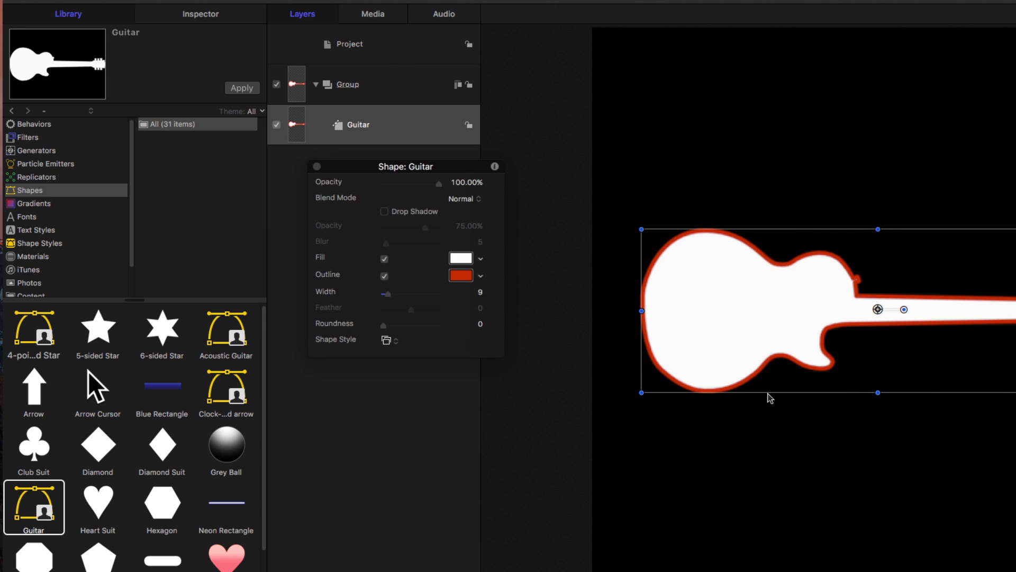
# Switch to Finder and move Guitar.png from the Desktop into the Shapes folder of the Motion library.
pyautogui.press('super+Tab')
pyautogui.press('super+Tab')
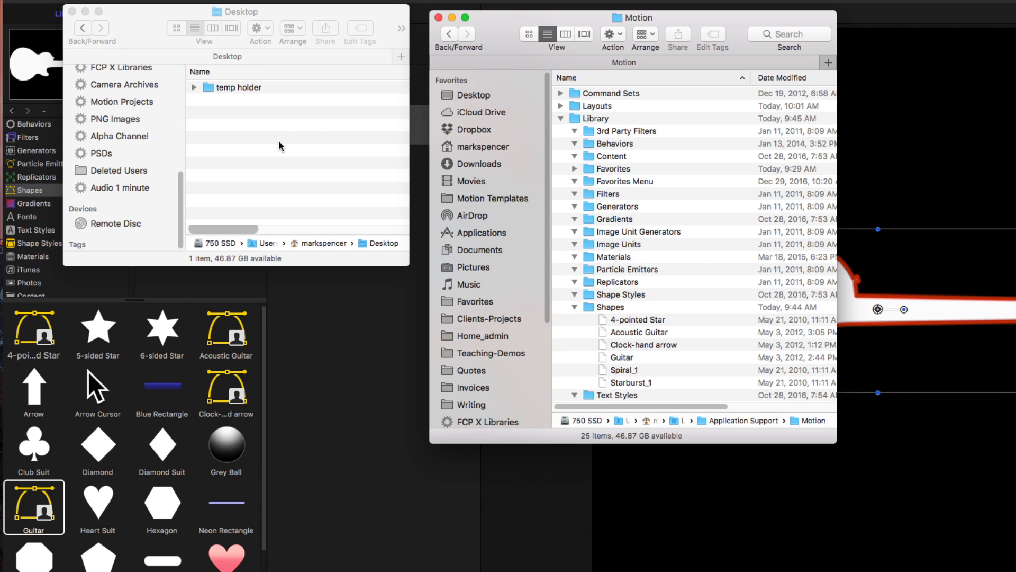
pyautogui.click(247, 134)
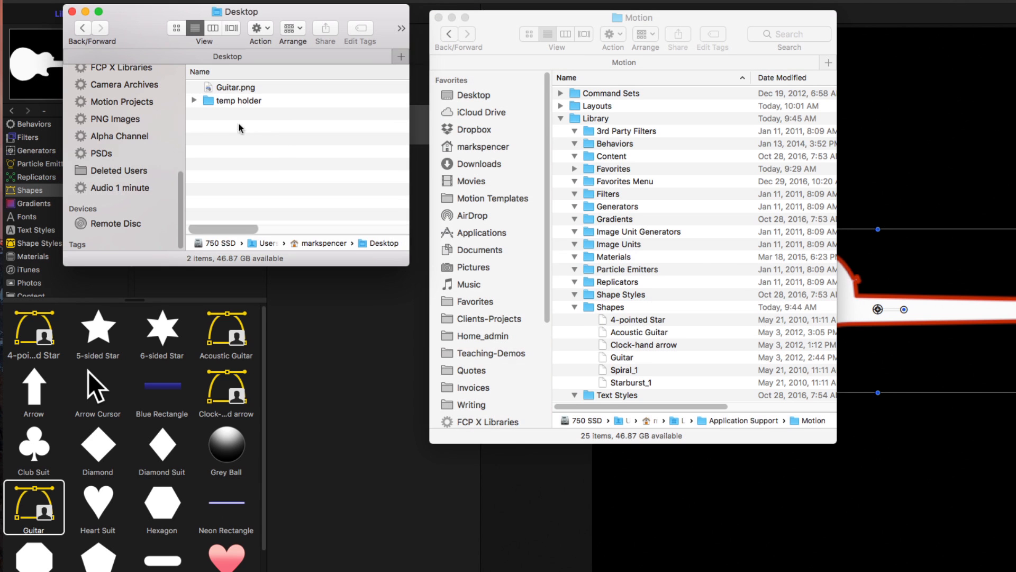
pyautogui.click(572, 25)
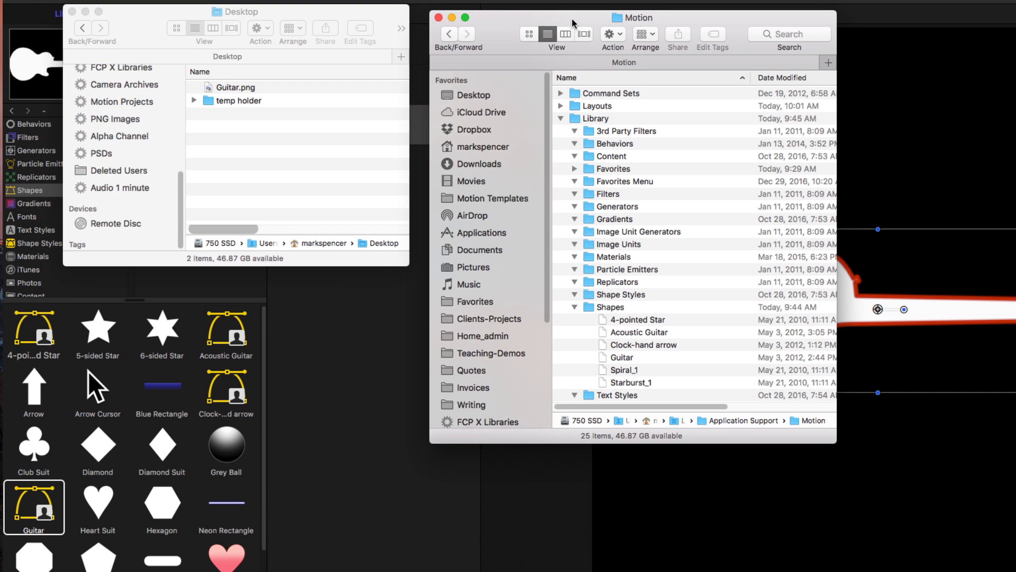
pyautogui.keyDown('super'); pyautogui.click(637, 20); pyautogui.keyUp('super')
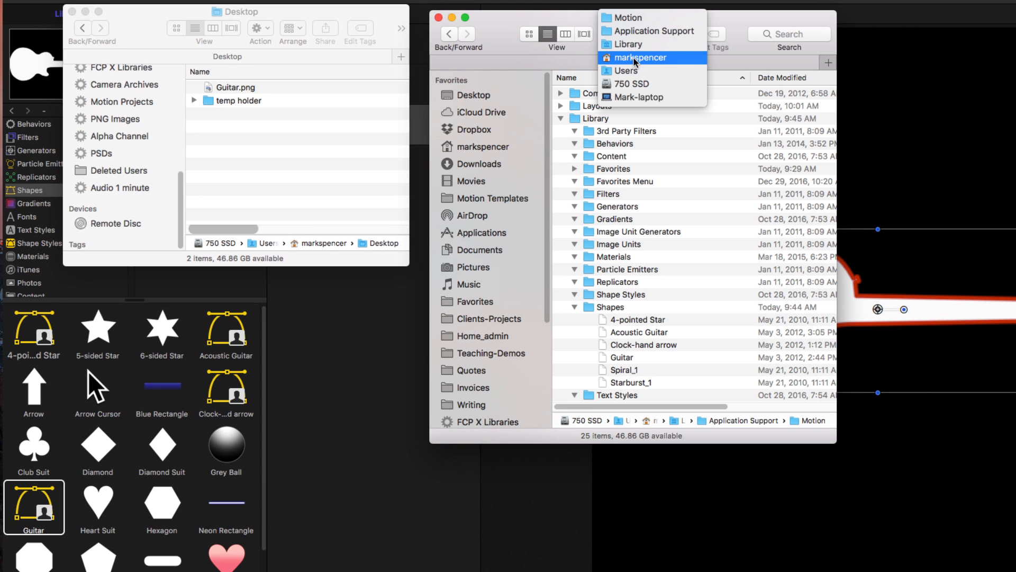
pyautogui.click(633, 20)
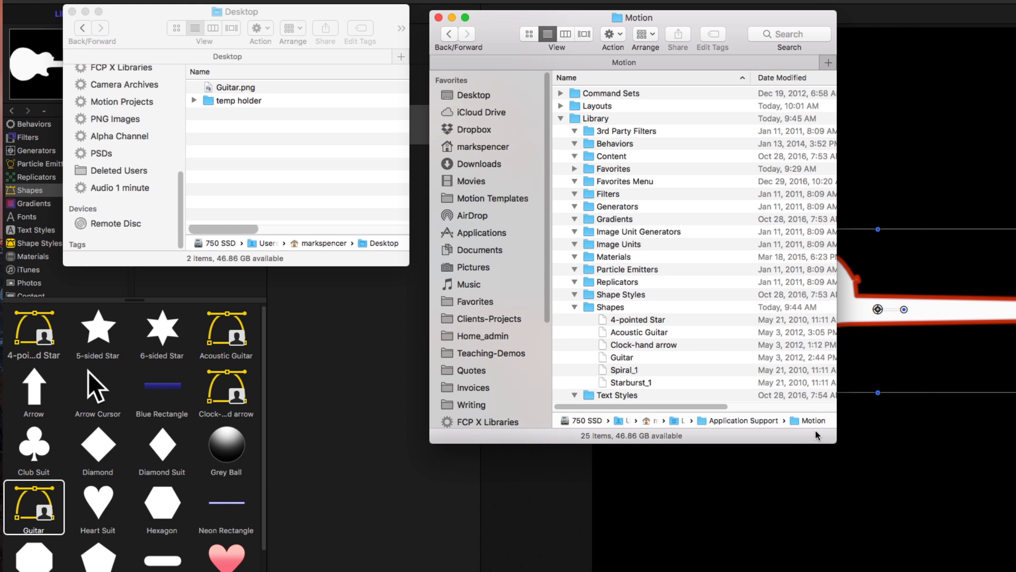
pyautogui.moveTo(833, 441); pyautogui.dragTo(837, 488)
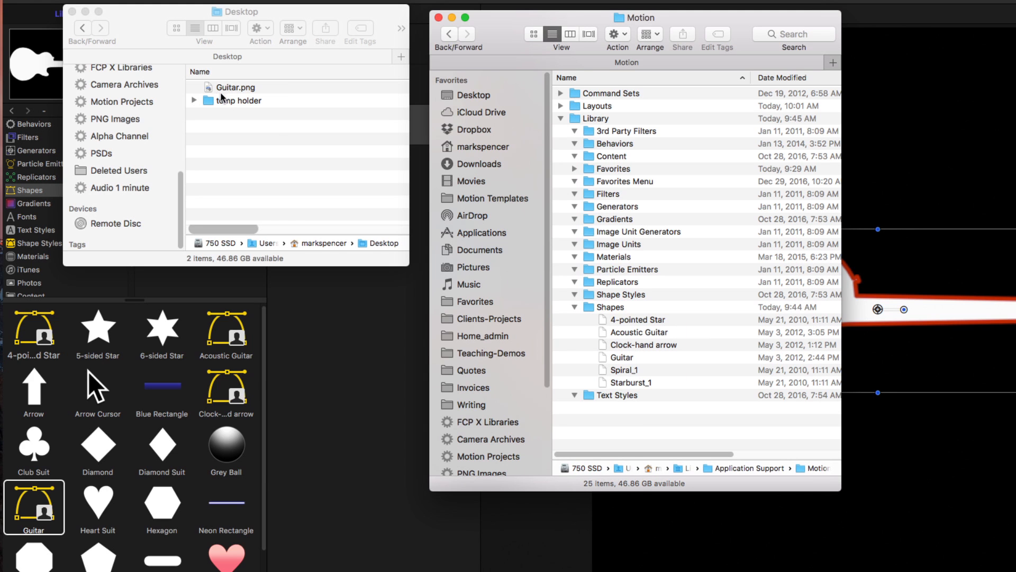
pyautogui.moveTo(212, 90); pyautogui.dragTo(612, 311)
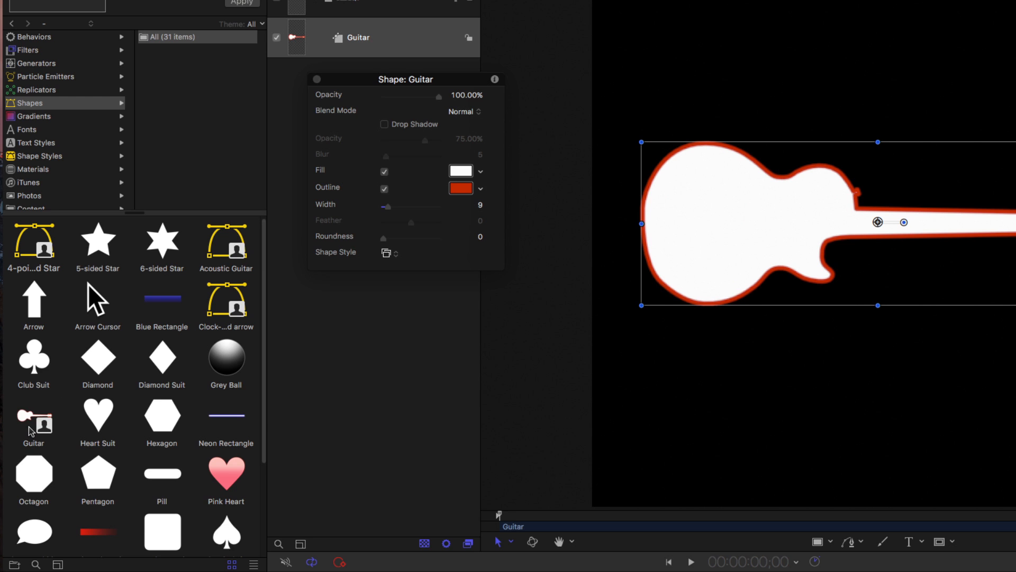
# Delete the Guitar layer from the project and select the custom Guitar shape in the library.
pyautogui.click(395, 49)
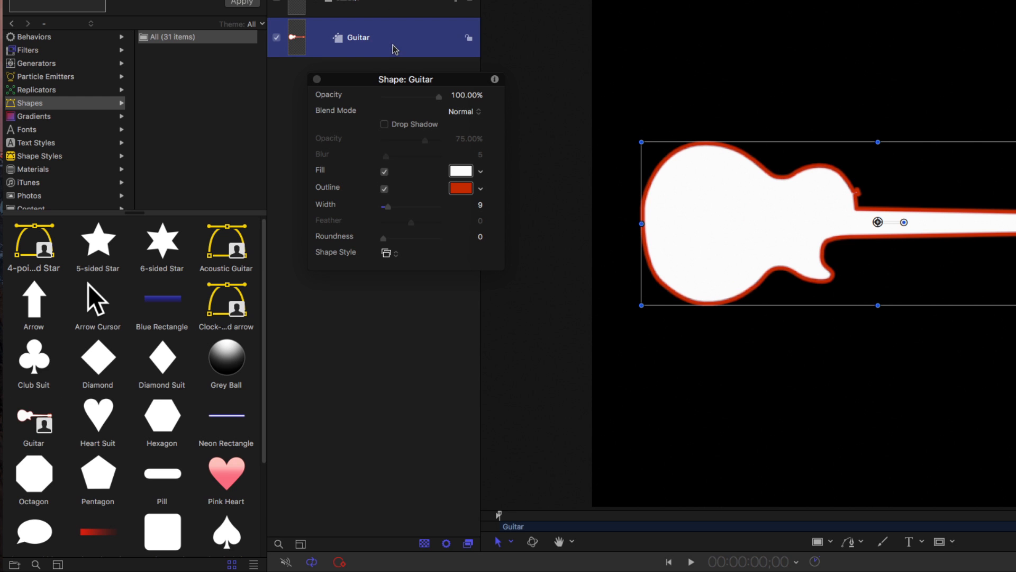
pyautogui.press('Delete')
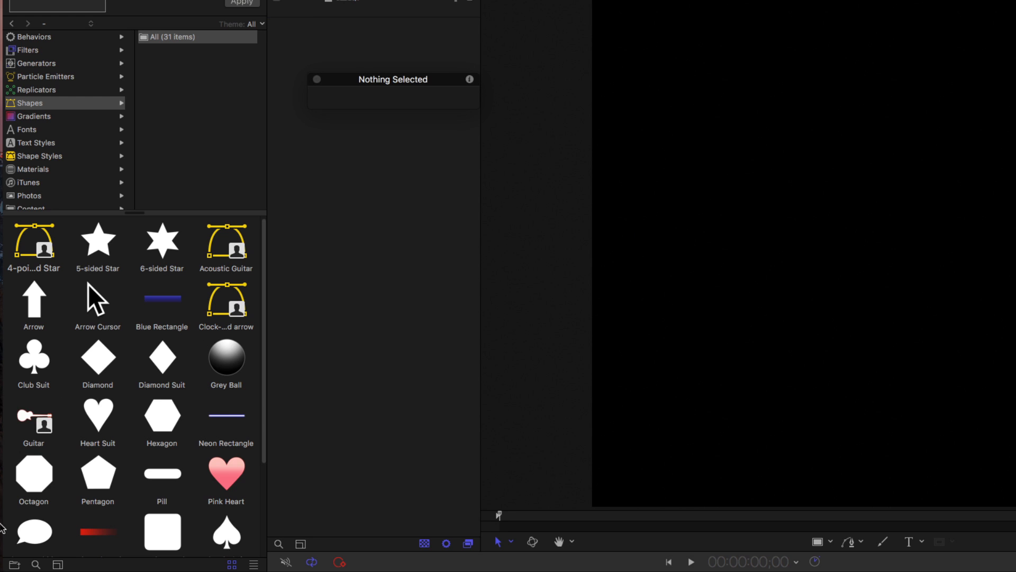
pyautogui.click(31, 421)
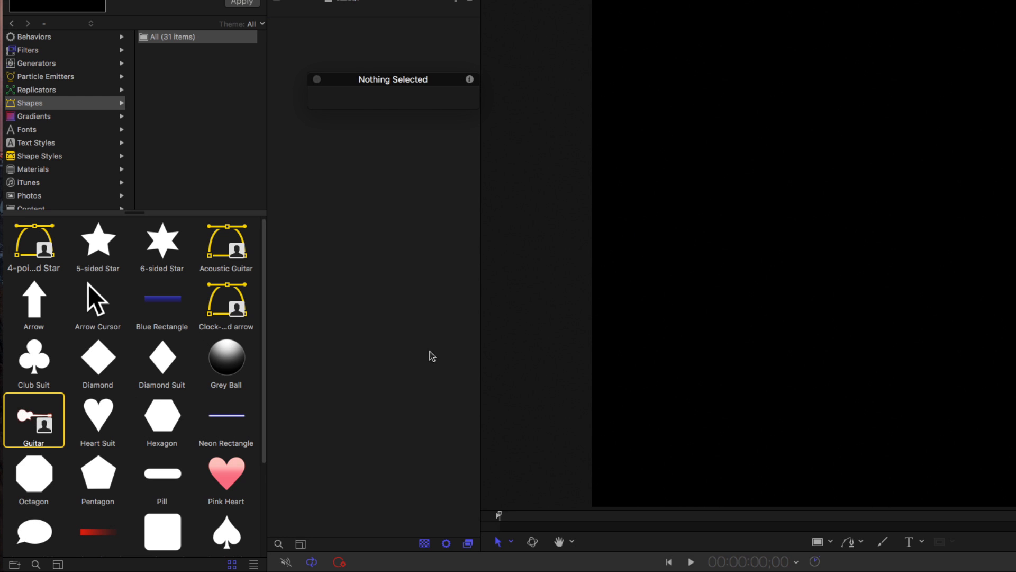